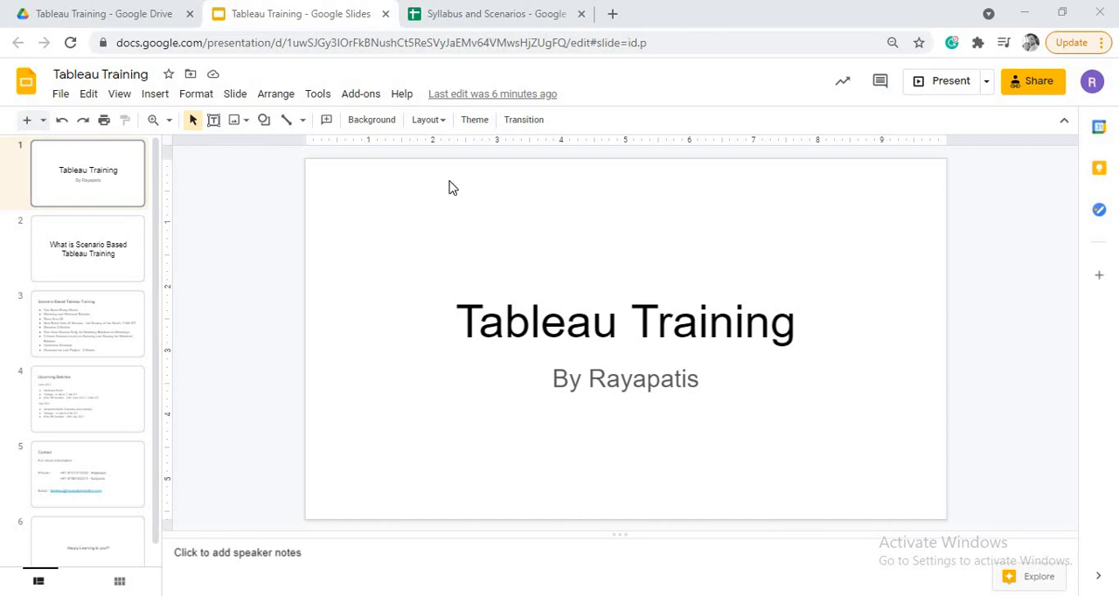
Display slide 2, What is Scenario Based Tableau Training, on the canvas.
{"action": "left_click", "coordinate": [122, 241]}
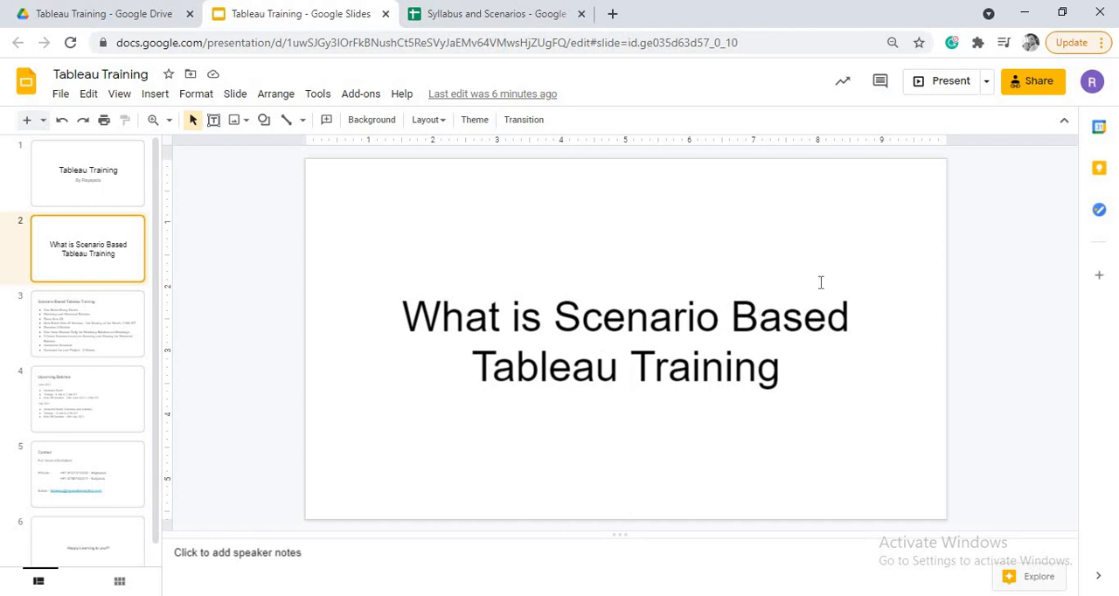
Switch to the Syllabus and Scenarios spreadsheet and show its Tableau Syllabus sheet.
{"action": "left_click", "coordinate": [537, 14]}
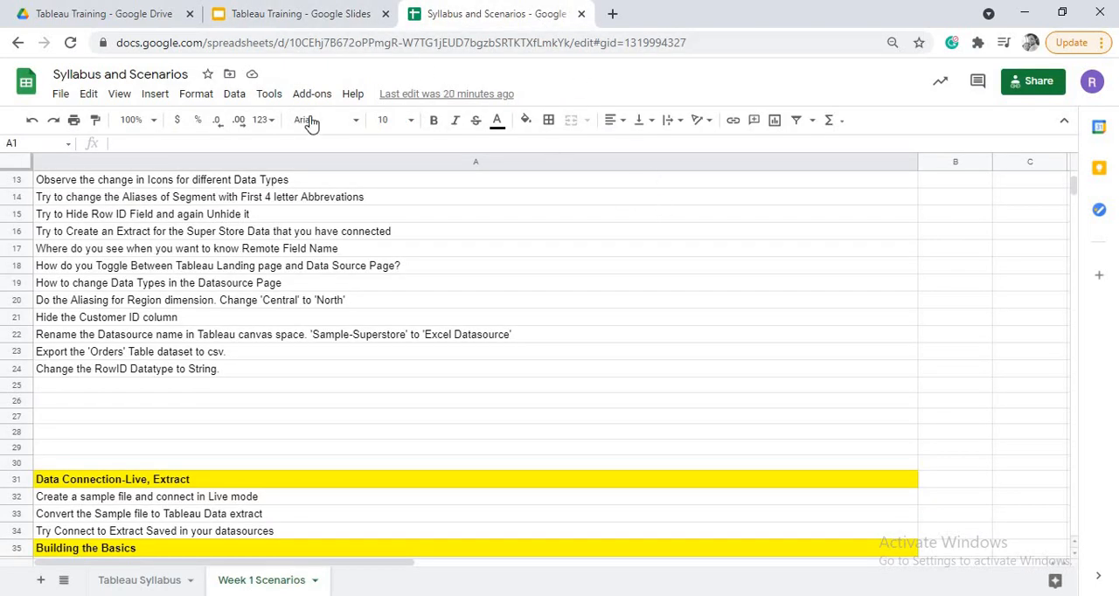
{"action": "left_click", "coordinate": [138, 581]}
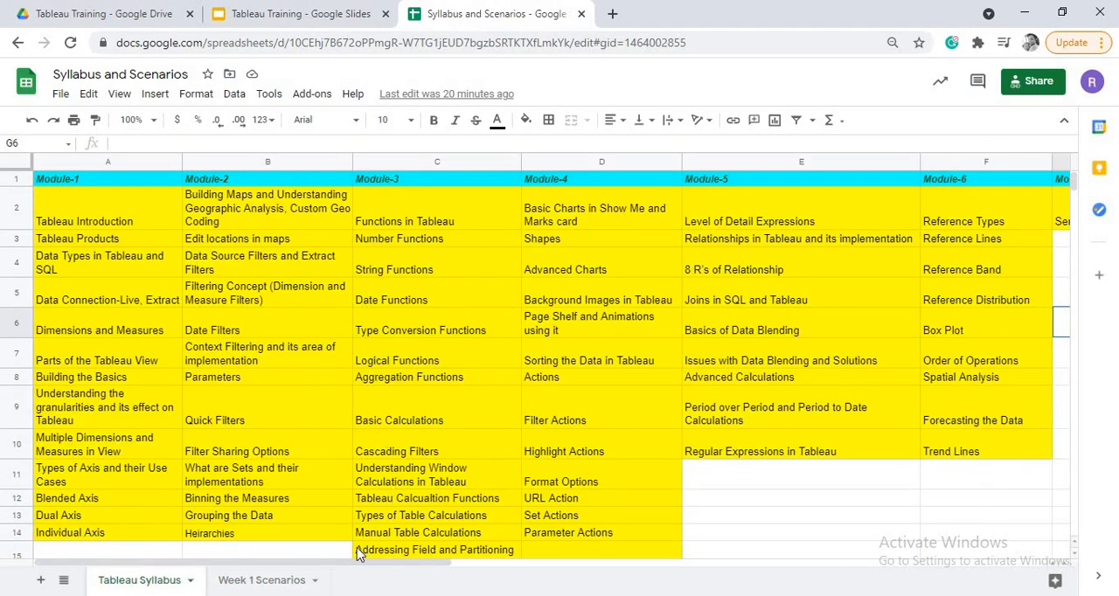
{"action": "left_click_drag", "start_coordinate": [426, 564], "coordinate": [420, 564]}
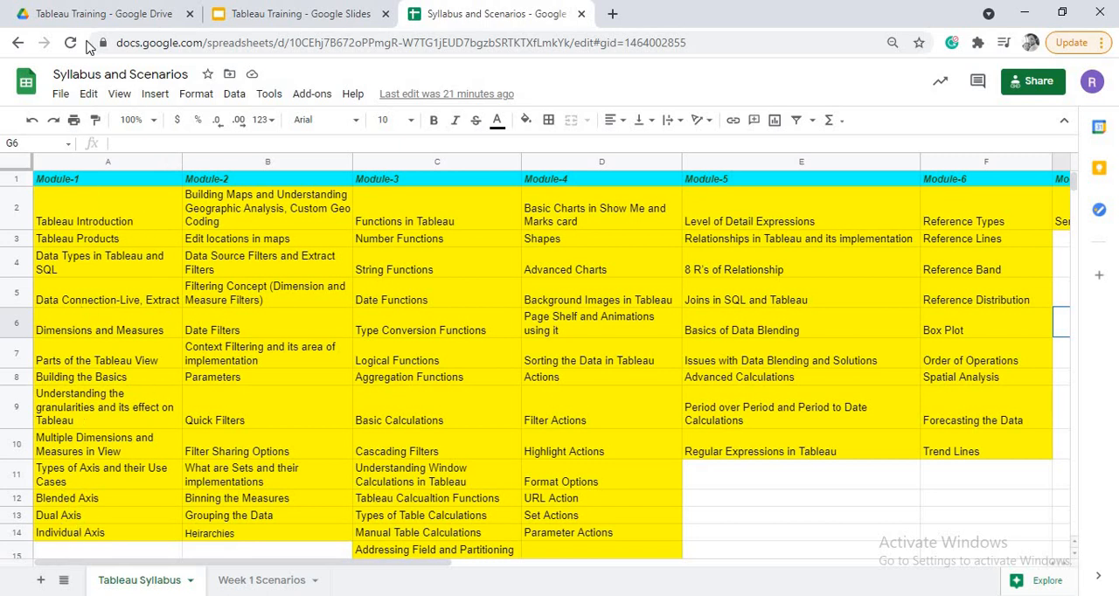
Go to the Tableau Training Drive folder and open its Week 1 Videos subfolder.
{"action": "left_click", "coordinate": [94, 14]}
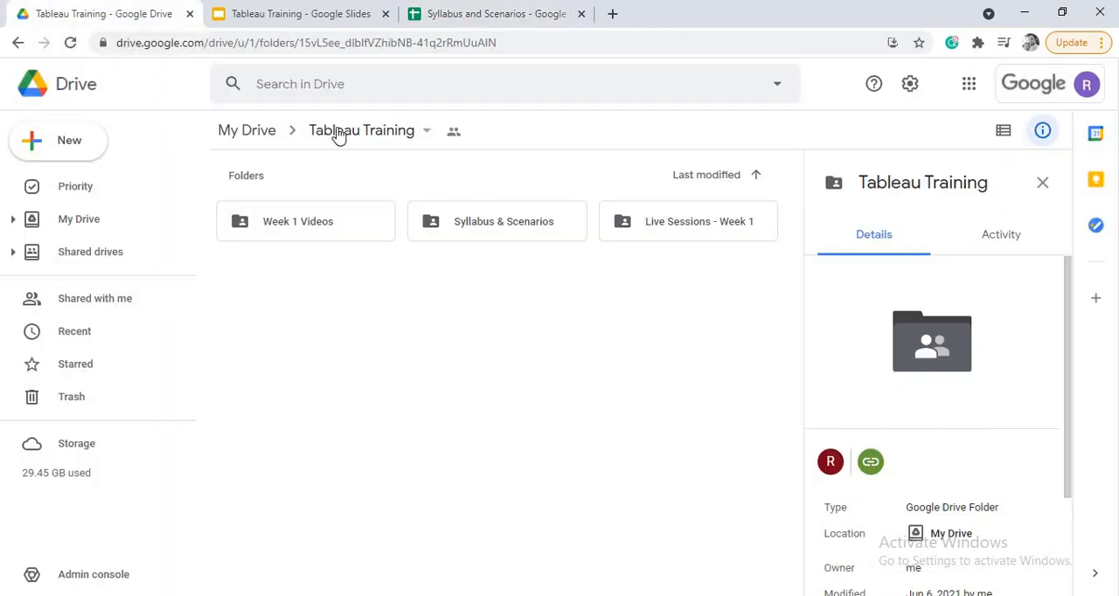
{"action": "double_click", "coordinate": [294, 229]}
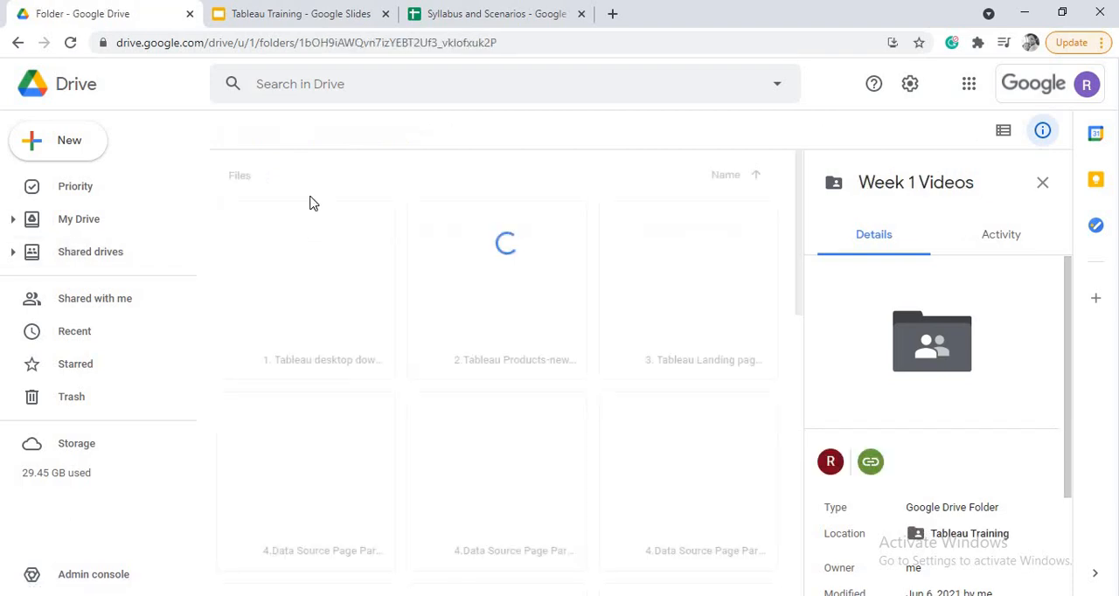
{"action": "scroll", "coordinate": [494, 229], "scroll_direction": "down", "scroll_amount": 2}
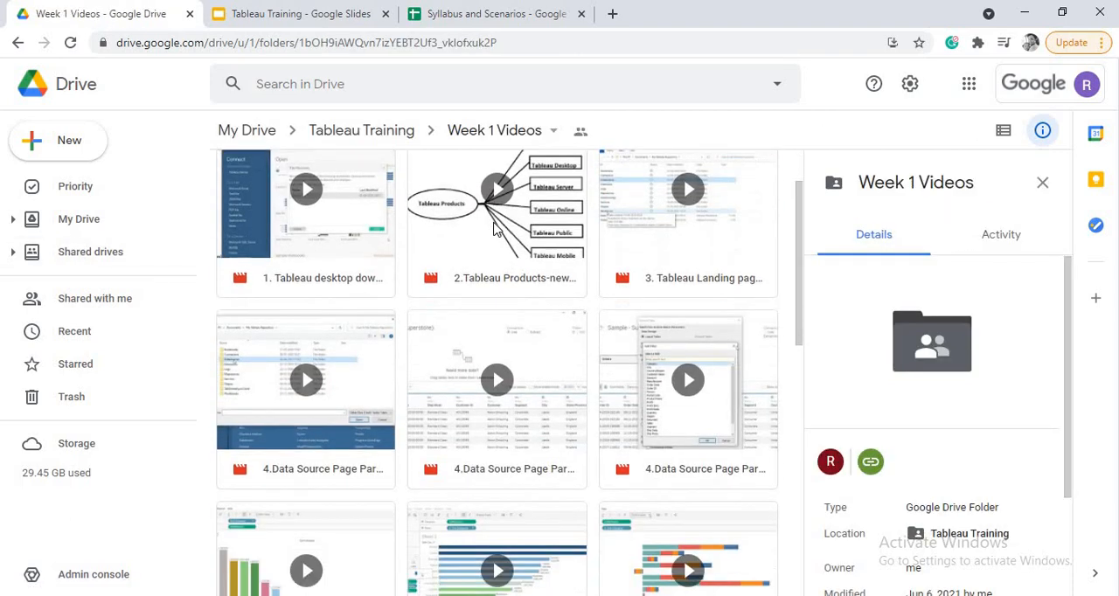
{"action": "scroll", "coordinate": [495, 229], "scroll_direction": "down", "scroll_amount": 2}
{"action": "scroll", "coordinate": [438, 258], "scroll_direction": "down", "scroll_amount": 2}
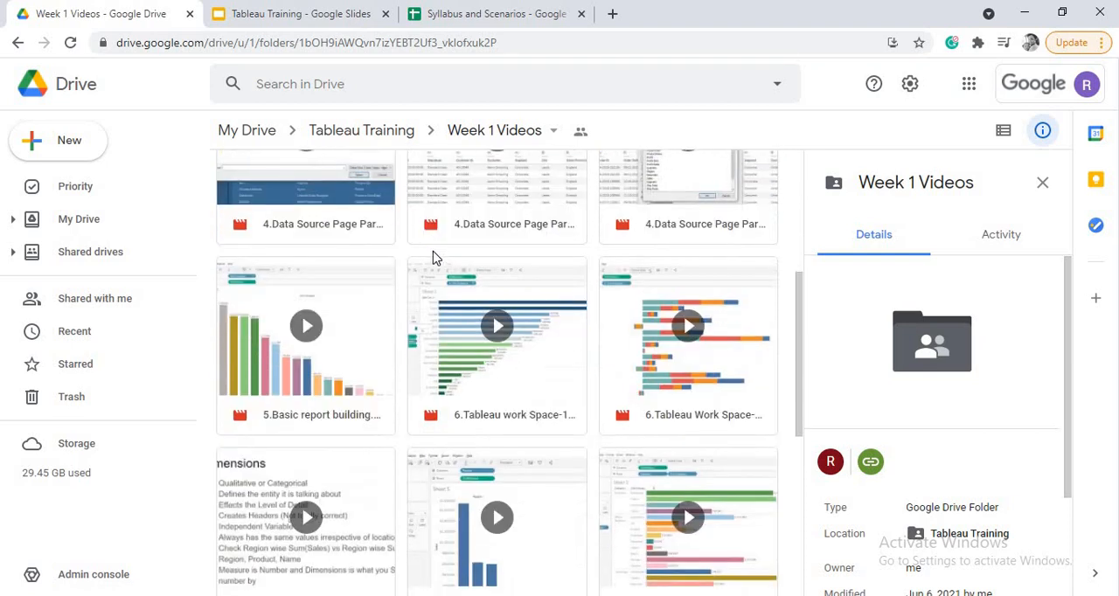
{"action": "scroll", "coordinate": [437, 258], "scroll_direction": "down", "scroll_amount": 2}
{"action": "scroll", "coordinate": [437, 258], "scroll_direction": "down", "scroll_amount": 1}
{"action": "scroll", "coordinate": [437, 258], "scroll_direction": "down", "scroll_amount": 1}
{"action": "scroll", "coordinate": [437, 257], "scroll_direction": "down", "scroll_amount": 2}
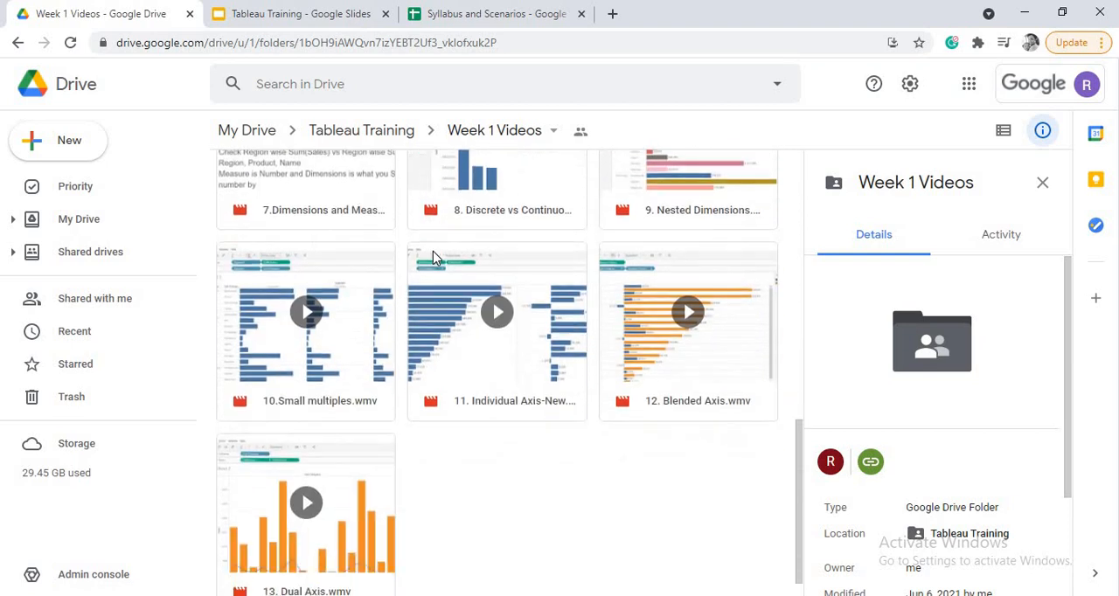
{"action": "scroll", "coordinate": [432, 251], "scroll_direction": "down", "scroll_amount": 1}
{"action": "scroll", "coordinate": [432, 273], "scroll_direction": "up", "scroll_amount": 3}
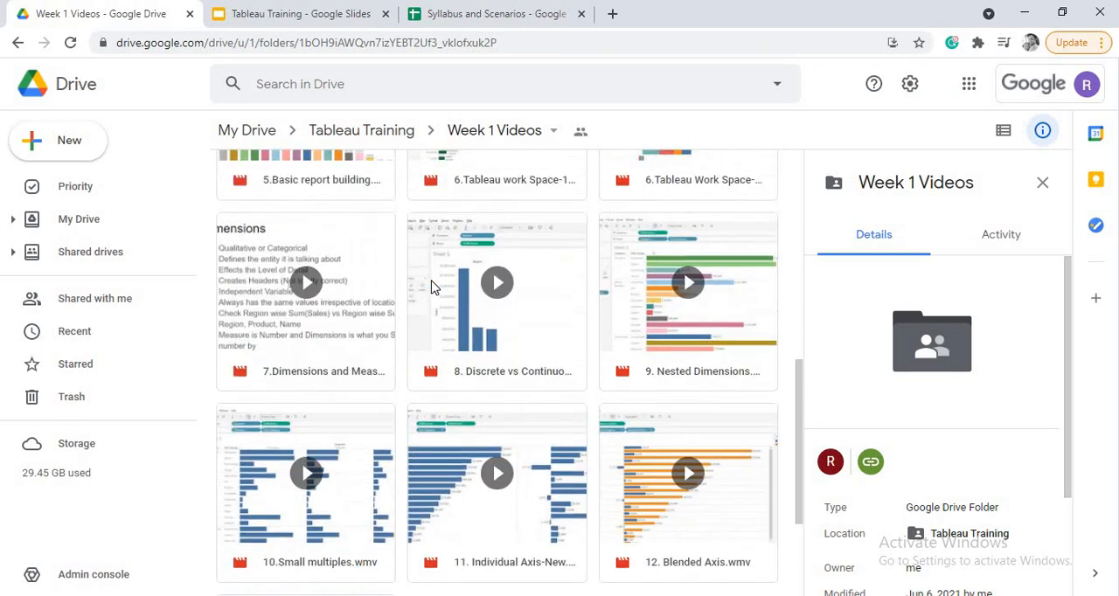
{"action": "scroll", "coordinate": [432, 272], "scroll_direction": "up", "scroll_amount": 3}
{"action": "scroll", "coordinate": [432, 273], "scroll_direction": "up", "scroll_amount": 3}
{"action": "scroll", "coordinate": [432, 285], "scroll_direction": "up", "scroll_amount": 1}
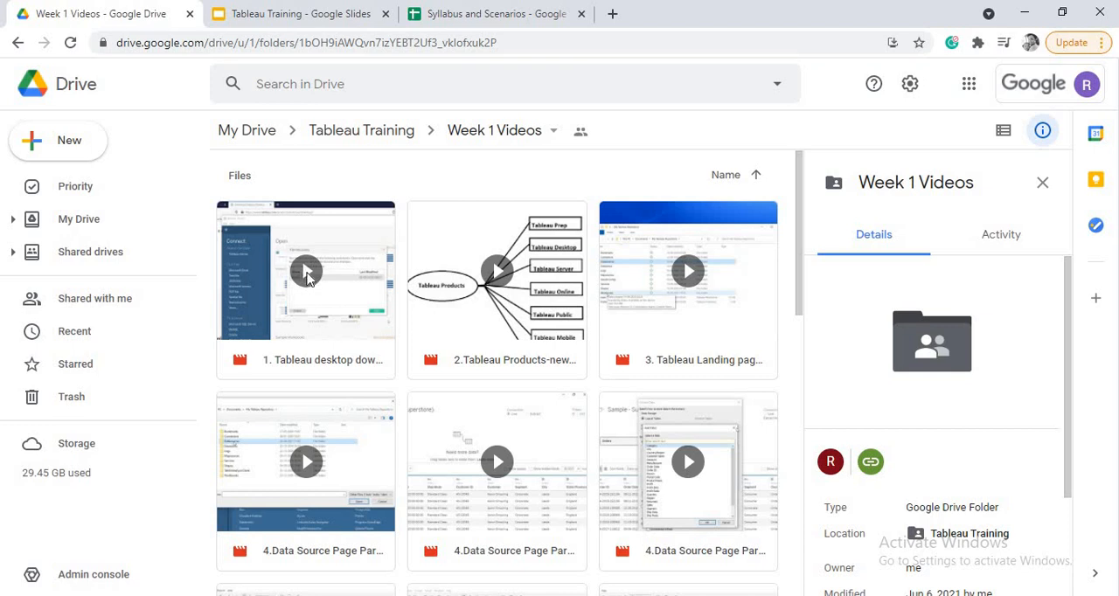
{"action": "double_click", "coordinate": [307, 273]}
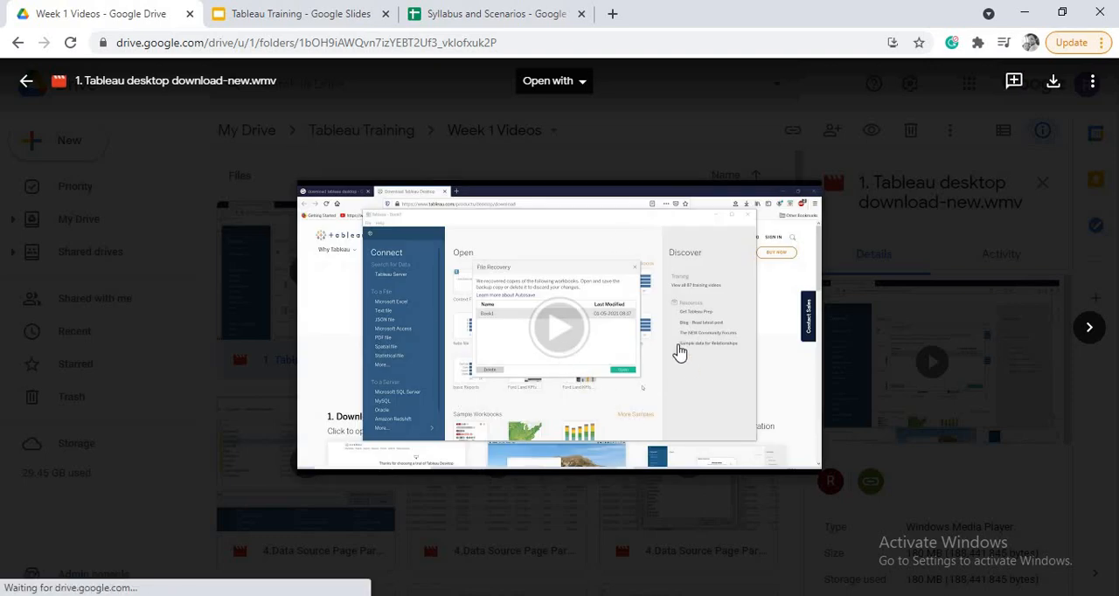
{"action": "left_click", "coordinate": [681, 351]}
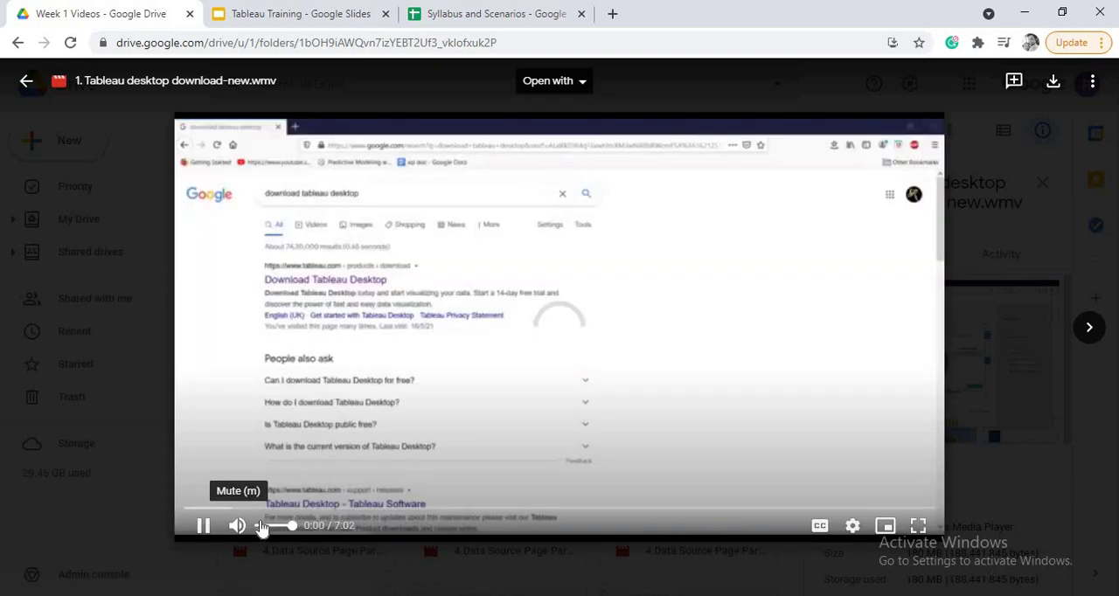
{"action": "left_click", "coordinate": [237, 525]}
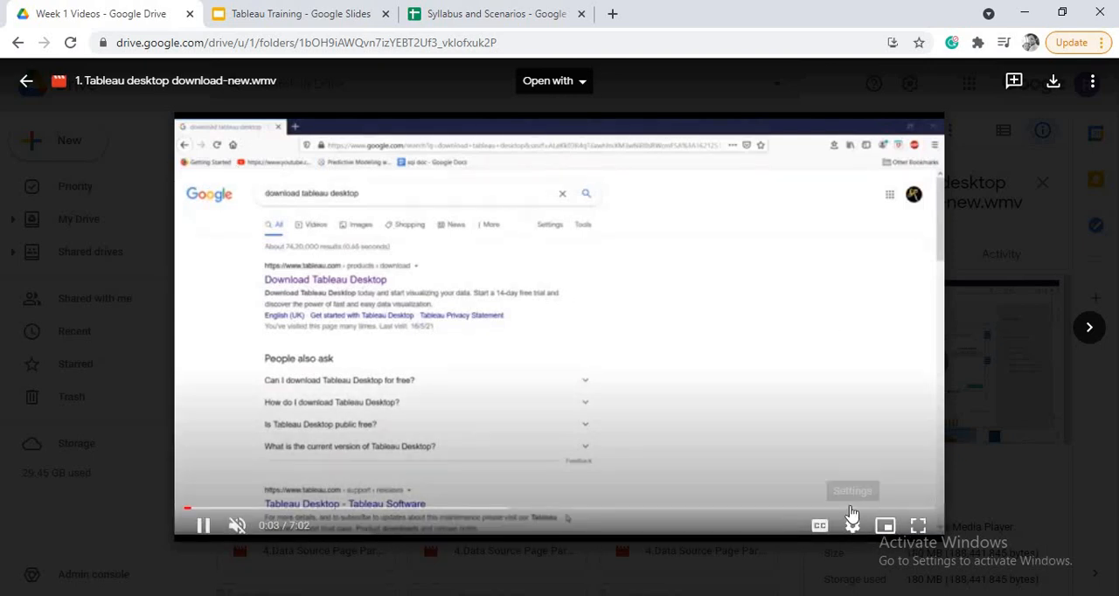
{"action": "left_click", "coordinate": [853, 525]}
{"action": "left_click", "coordinate": [875, 475]}
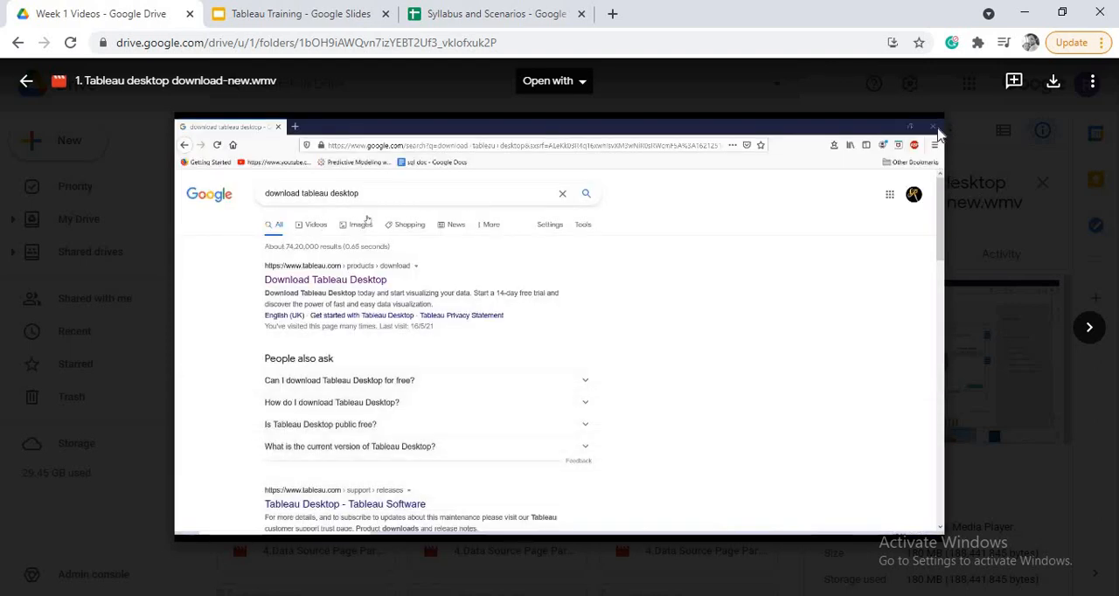
{"action": "key", "text": "Escape"}
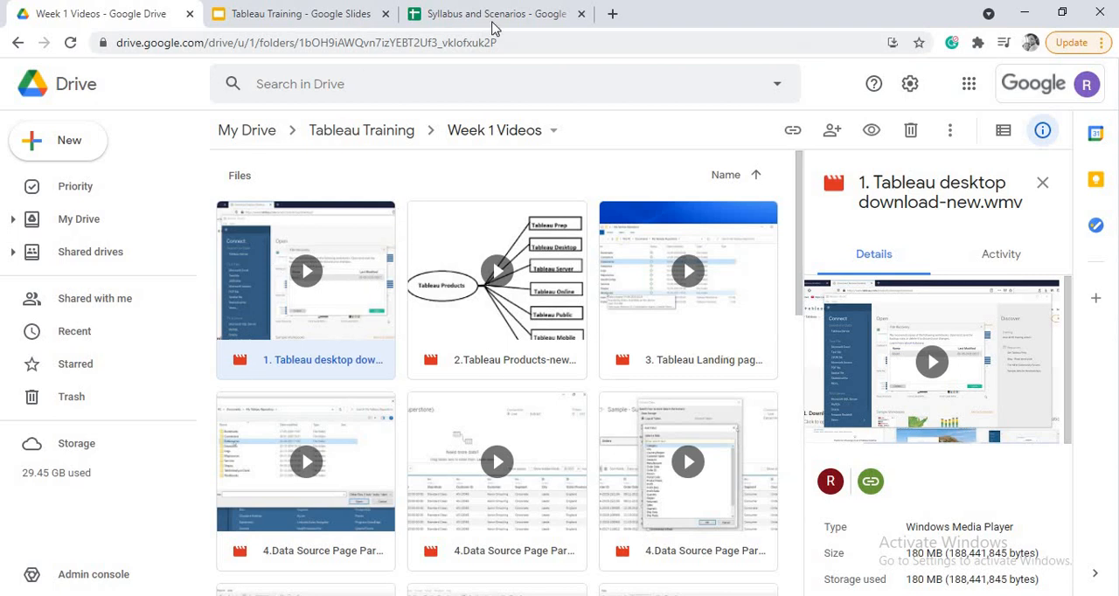
Show the Week 1 Scenarios sheet, briefly checking the Week 1 Videos folder in Drive in between.
{"action": "left_click", "coordinate": [494, 14]}
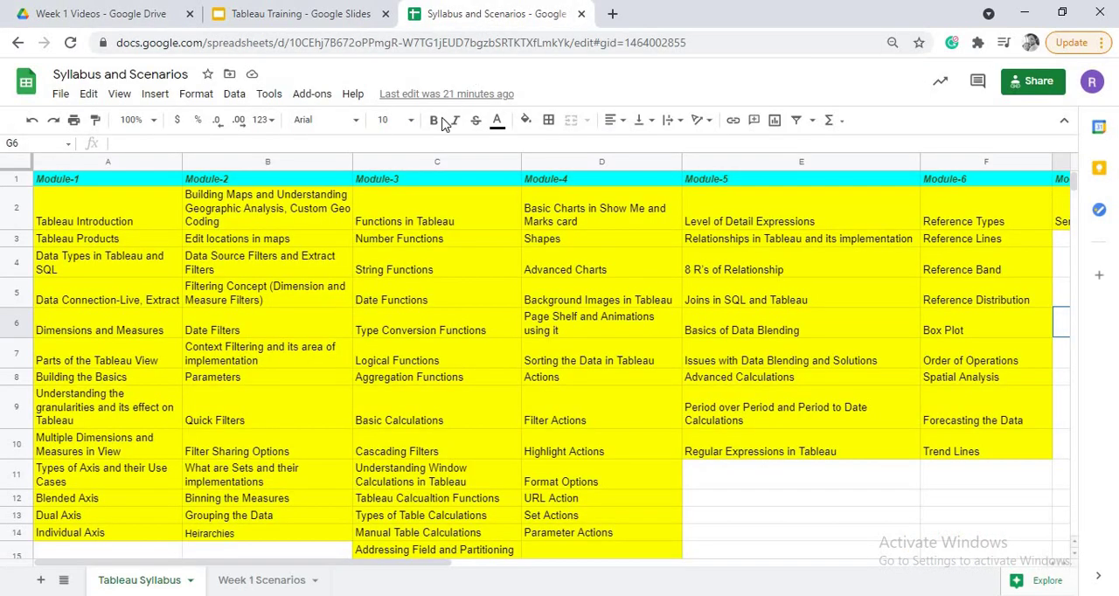
{"action": "left_click", "coordinate": [262, 581]}
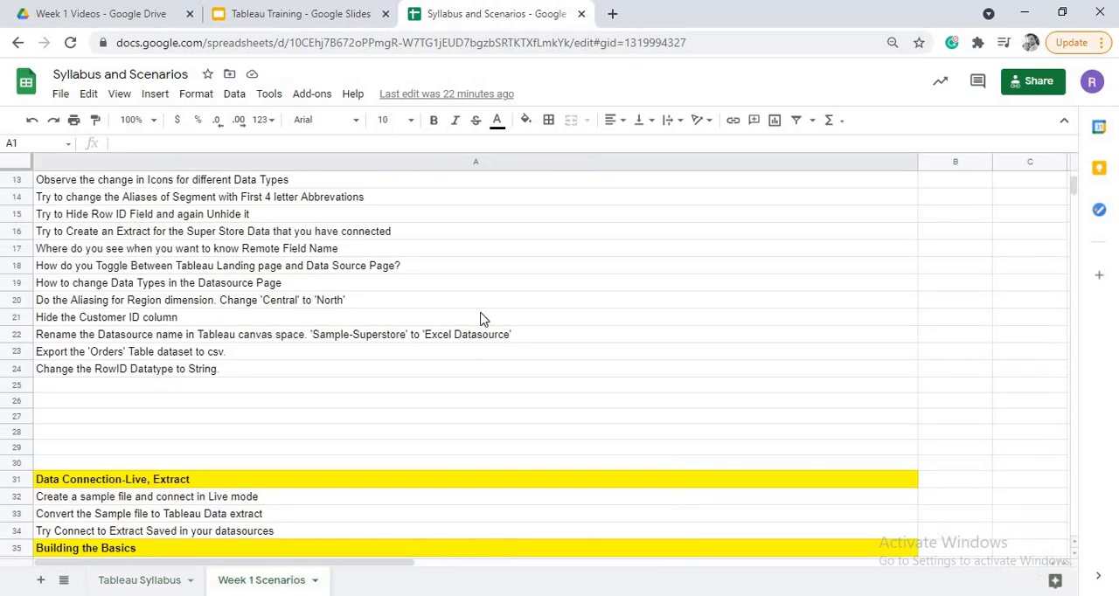
{"action": "scroll", "coordinate": [480, 320], "scroll_direction": "up", "scroll_amount": 5}
{"action": "scroll", "coordinate": [478, 329], "scroll_direction": "down", "scroll_amount": 5}
{"action": "scroll", "coordinate": [478, 329], "scroll_direction": "down", "scroll_amount": 3}
{"action": "scroll", "coordinate": [478, 329], "scroll_direction": "down", "scroll_amount": 3}
{"action": "scroll", "coordinate": [478, 329], "scroll_direction": "down", "scroll_amount": 3}
{"action": "scroll", "coordinate": [478, 328], "scroll_direction": "down", "scroll_amount": 3}
{"action": "scroll", "coordinate": [479, 329], "scroll_direction": "down", "scroll_amount": 3}
{"action": "scroll", "coordinate": [478, 328], "scroll_direction": "down", "scroll_amount": 2}
{"action": "scroll", "coordinate": [478, 329], "scroll_direction": "down", "scroll_amount": 3}
{"action": "scroll", "coordinate": [478, 332], "scroll_direction": "down", "scroll_amount": 3}
{"action": "scroll", "coordinate": [478, 332], "scroll_direction": "down", "scroll_amount": 3}
{"action": "scroll", "coordinate": [479, 332], "scroll_direction": "down", "scroll_amount": 3}
{"action": "scroll", "coordinate": [478, 332], "scroll_direction": "down", "scroll_amount": 3}
{"action": "scroll", "coordinate": [474, 331], "scroll_direction": "down", "scroll_amount": 3}
{"action": "scroll", "coordinate": [474, 332], "scroll_direction": "down", "scroll_amount": 1}
{"action": "scroll", "coordinate": [474, 331], "scroll_direction": "up", "scroll_amount": 4}
{"action": "scroll", "coordinate": [474, 331], "scroll_direction": "up", "scroll_amount": 5}
{"action": "scroll", "coordinate": [472, 335], "scroll_direction": "up", "scroll_amount": 4}
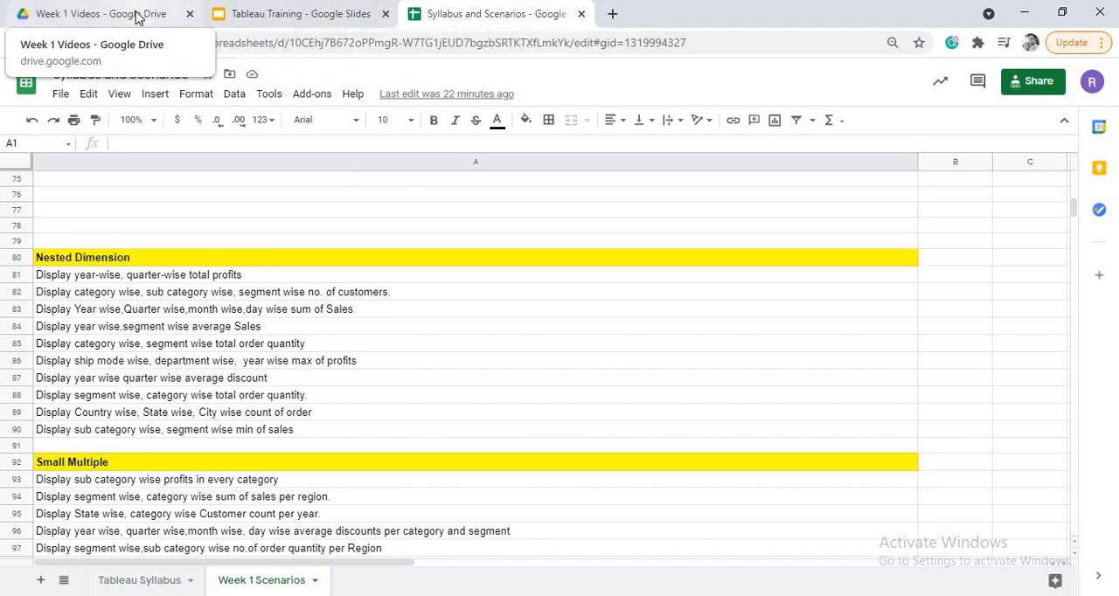
{"action": "left_click", "coordinate": [53, 13]}
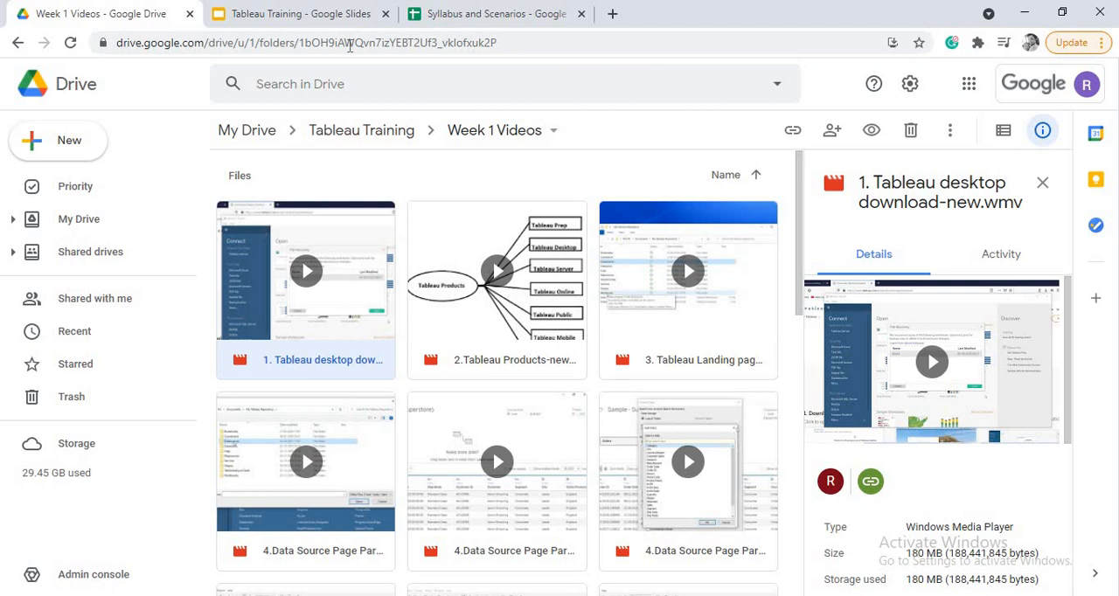
{"action": "left_click", "coordinate": [465, 14]}
{"action": "scroll", "coordinate": [445, 251], "scroll_direction": "down", "scroll_amount": 3}
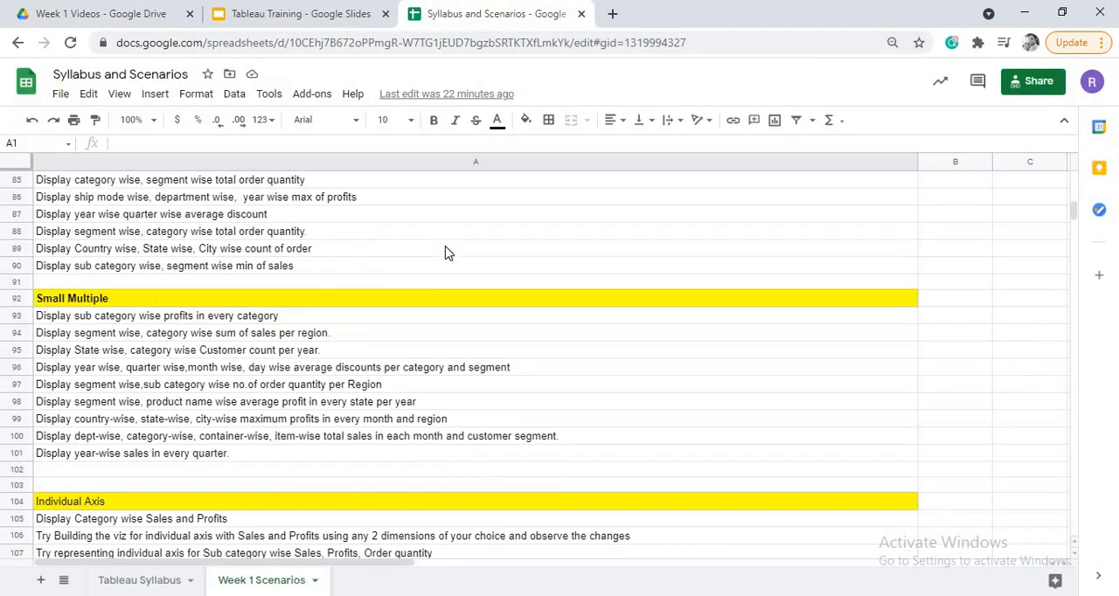
{"action": "scroll", "coordinate": [445, 252], "scroll_direction": "down", "scroll_amount": 3}
{"action": "scroll", "coordinate": [445, 251], "scroll_direction": "down", "scroll_amount": 2}
{"action": "scroll", "coordinate": [445, 252], "scroll_direction": "down", "scroll_amount": 2}
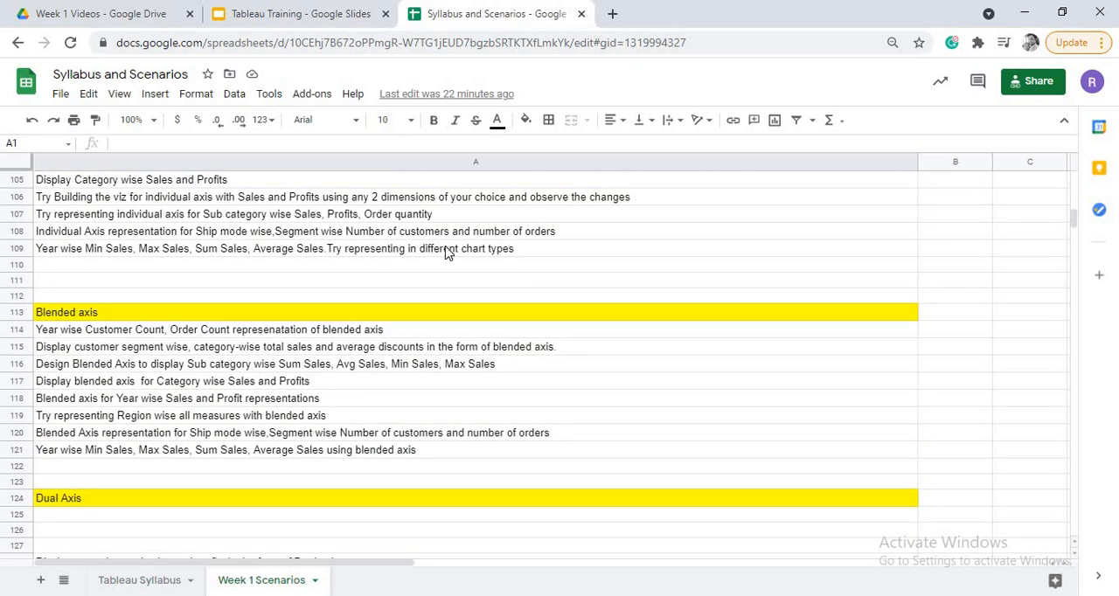
{"action": "scroll", "coordinate": [445, 251], "scroll_direction": "down", "scroll_amount": 2}
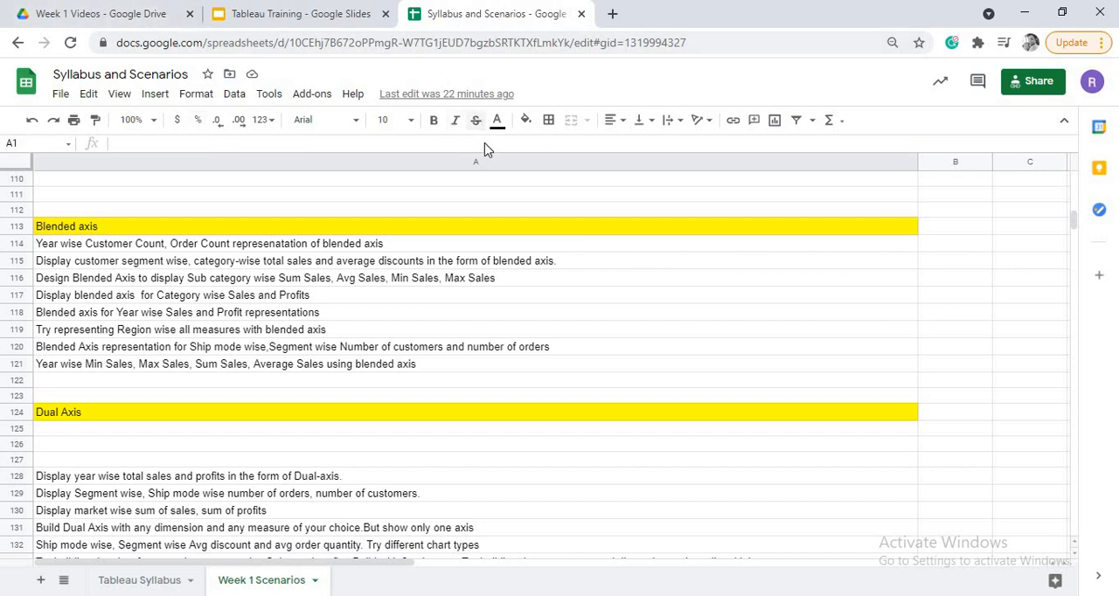
Go up to the Tableau Training folder in Drive and open Live Sessions - Week 1.
{"action": "left_click", "coordinate": [113, 13]}
{"action": "left_click", "coordinate": [361, 130]}
{"action": "left_click", "coordinate": [314, 221]}
{"action": "double_click", "coordinate": [366, 228]}
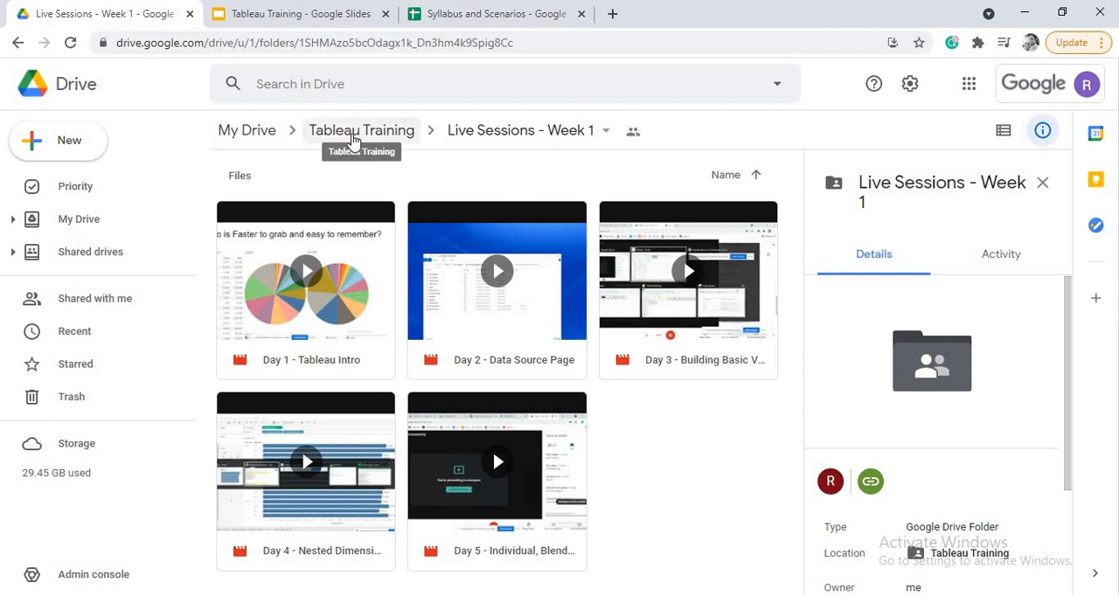
Navigate up via the breadcrumb to the Tableau Training folder with its three subfolders.
{"action": "left_click", "coordinate": [353, 138]}
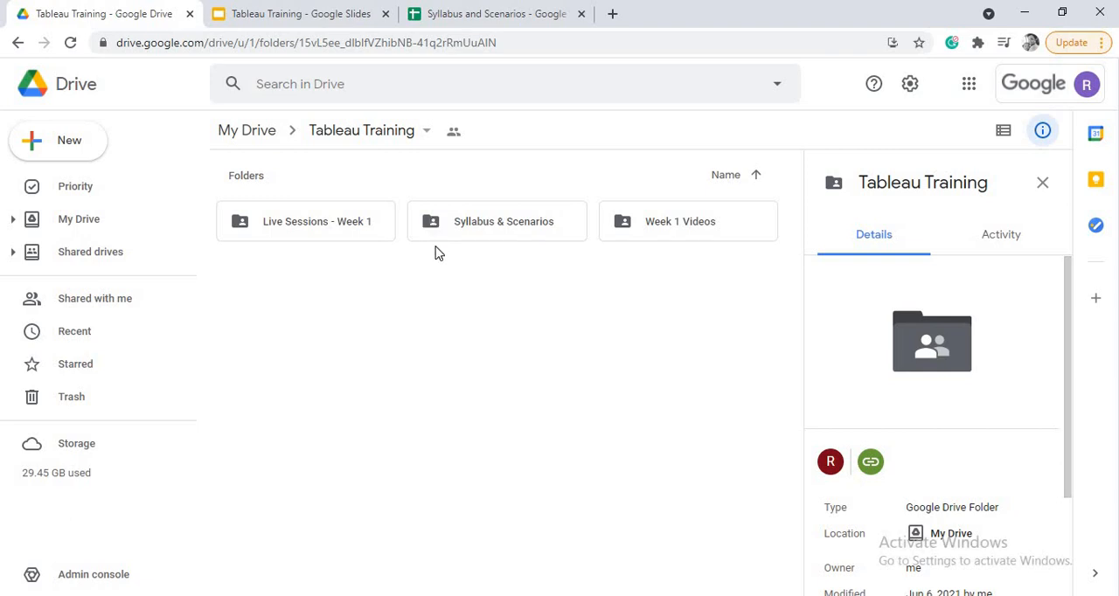
Show slide 3 of the Tableau Training deck and select its batch details text and title.
{"action": "left_click", "coordinate": [336, 16]}
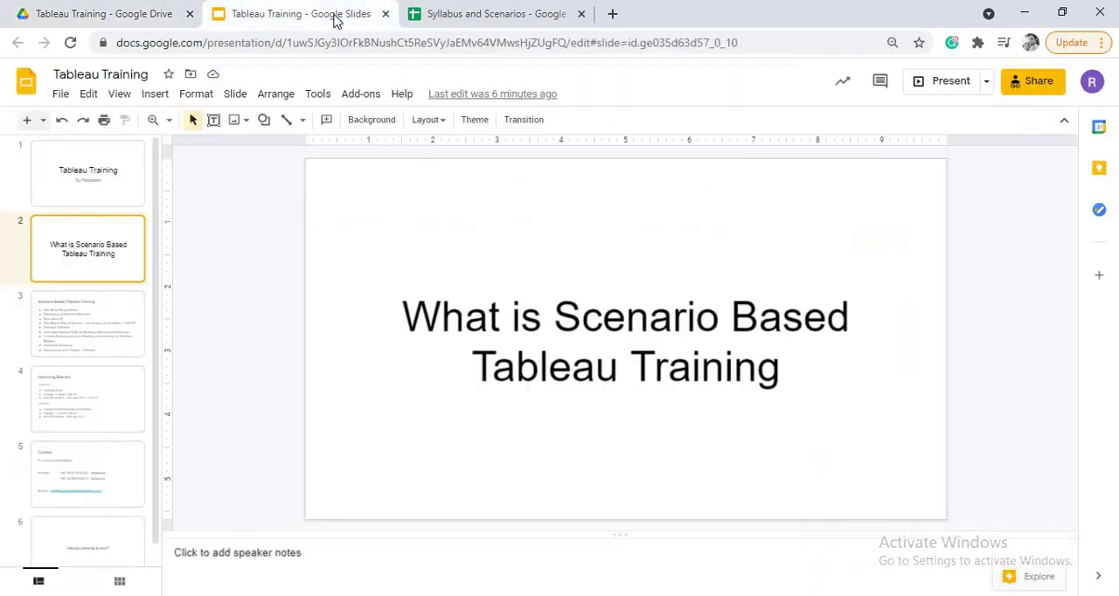
{"action": "left_click", "coordinate": [136, 310]}
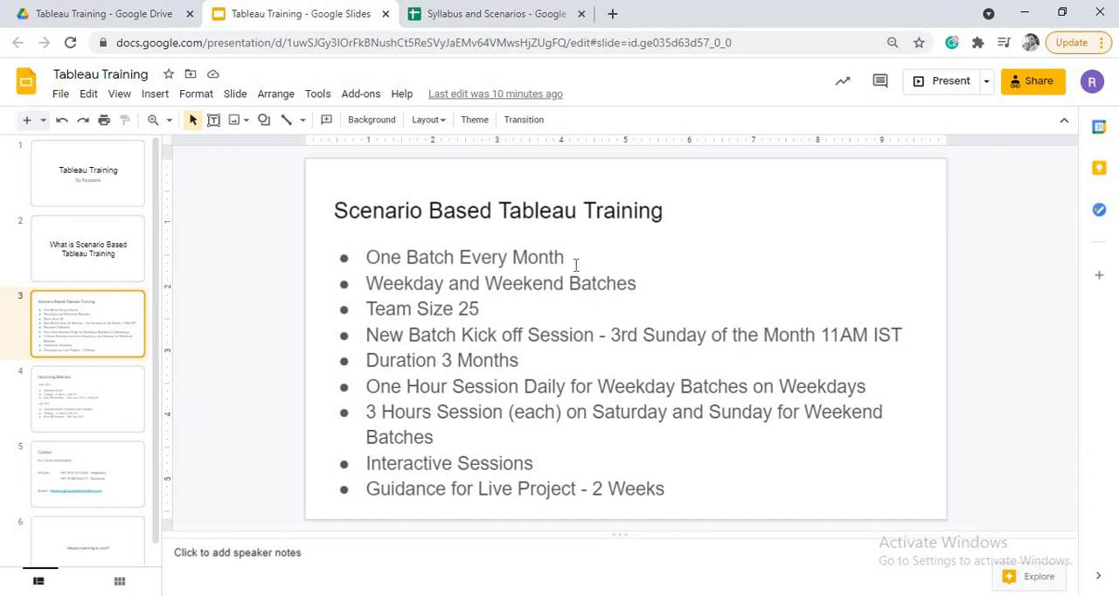
{"action": "left_click", "coordinate": [683, 294]}
{"action": "left_click", "coordinate": [766, 190]}
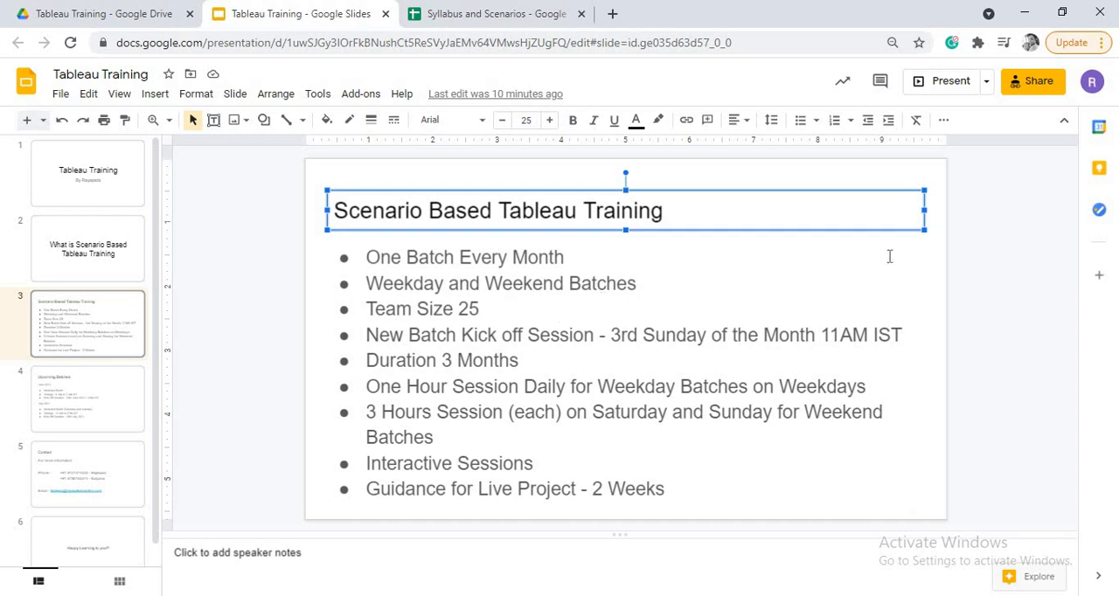
{"action": "left_click", "coordinate": [934, 184]}
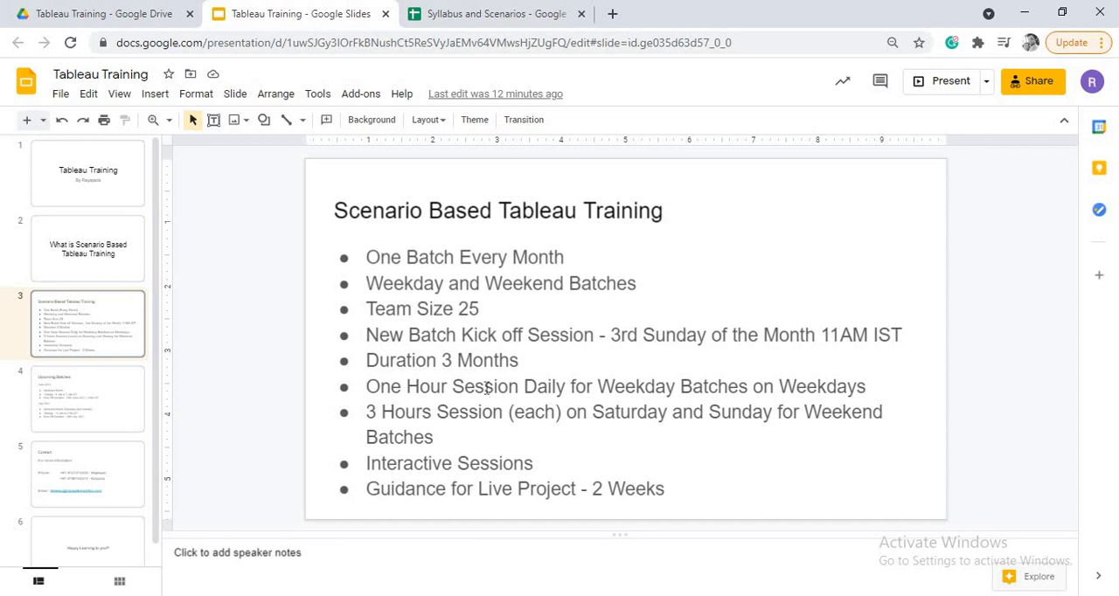
Open Live Sessions - Week 1 in Drive, then return to the Tableau Training presentation.
{"action": "left_click", "coordinate": [131, 13]}
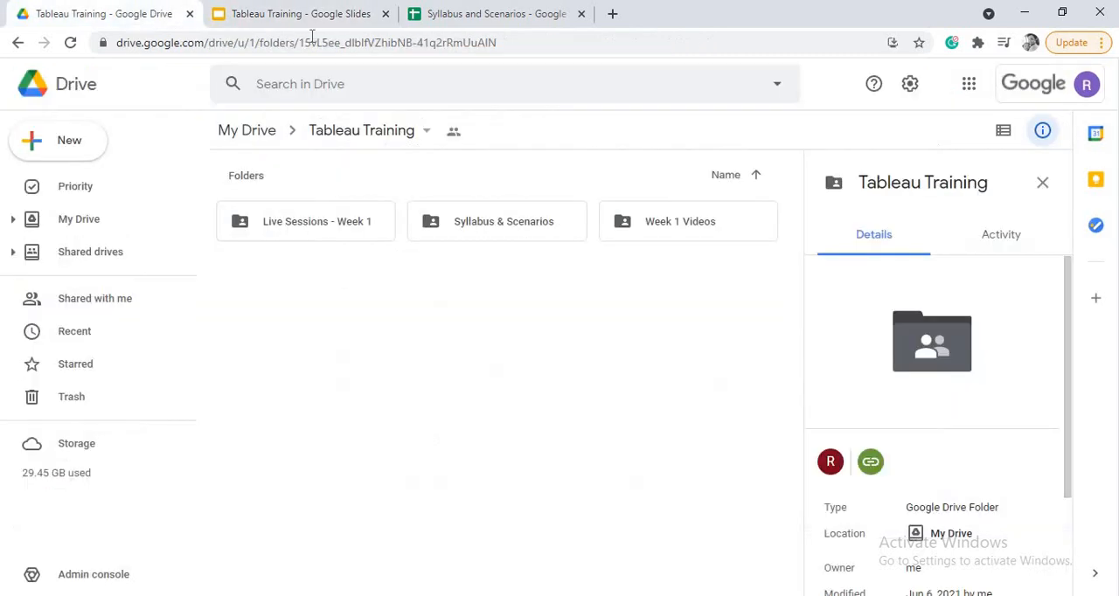
{"action": "left_click", "coordinate": [324, 226]}
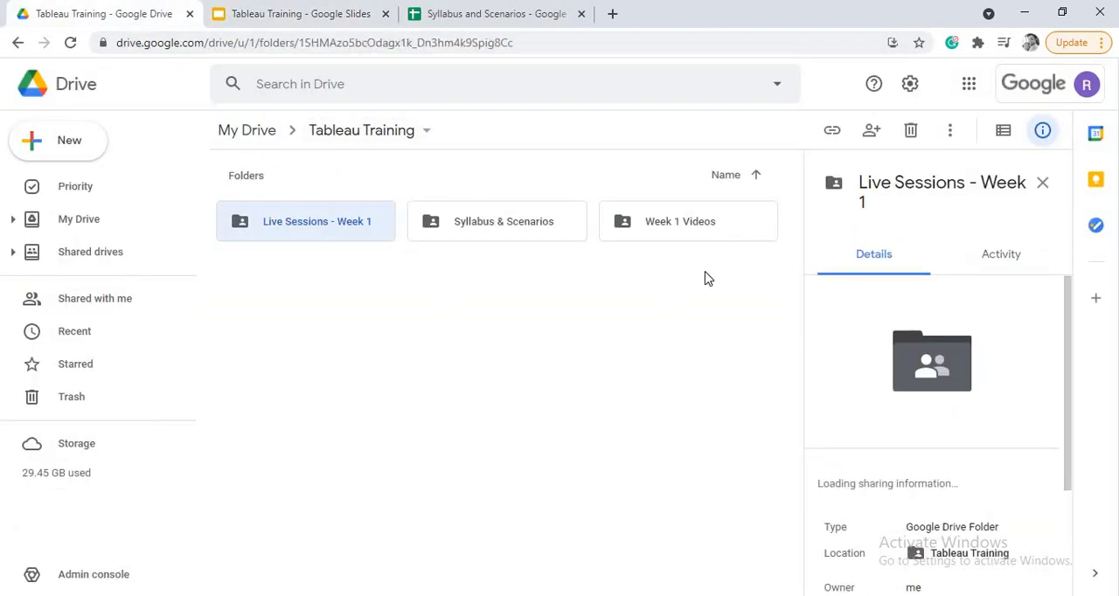
{"action": "left_click", "coordinate": [347, 16]}
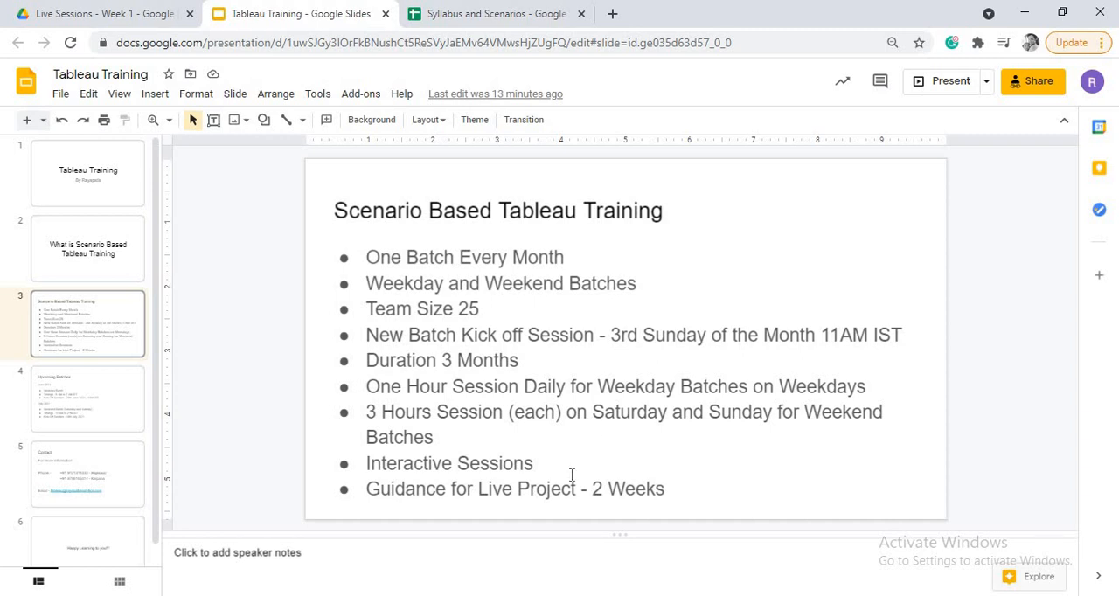
Select and deselect the batch details bullet list on slide 3.
{"action": "left_click", "coordinate": [724, 447]}
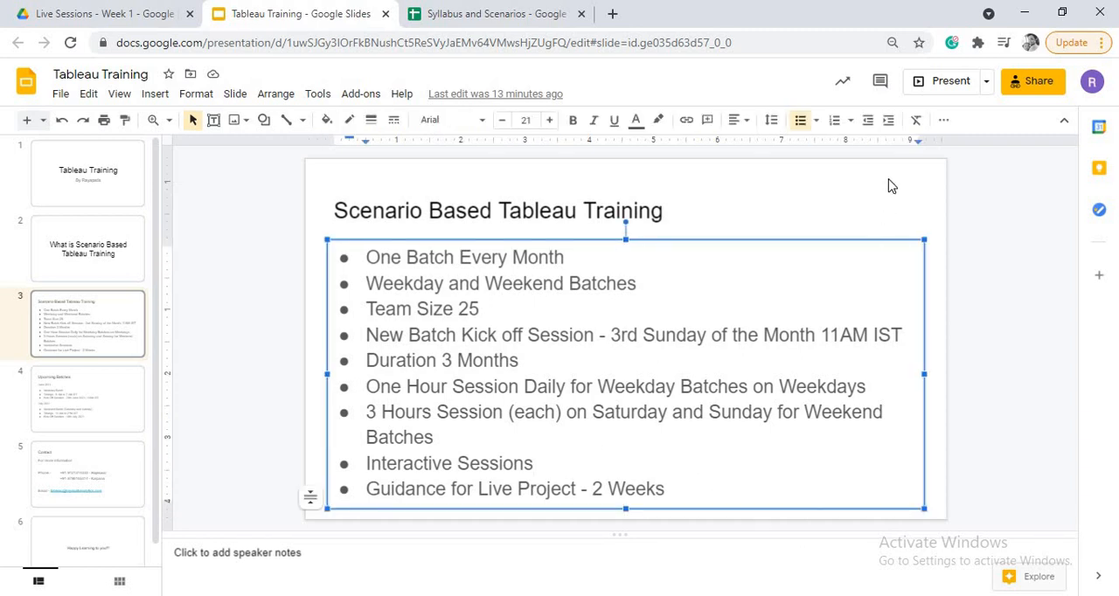
{"action": "left_click", "coordinate": [877, 204]}
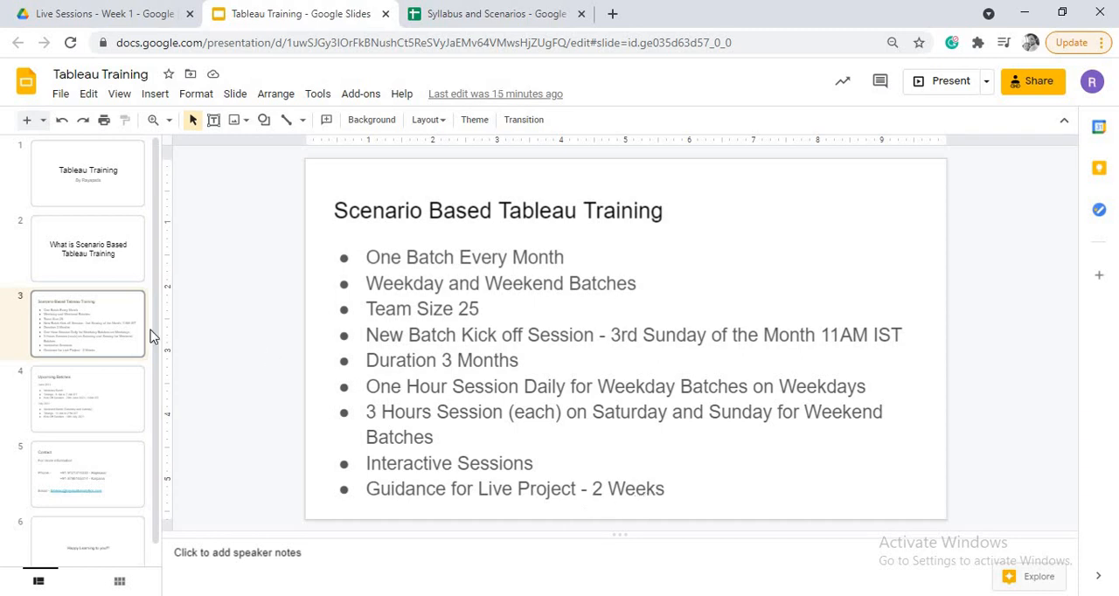
Display the Upcoming Batches slide from the filmstrip.
{"action": "left_click", "coordinate": [114, 389]}
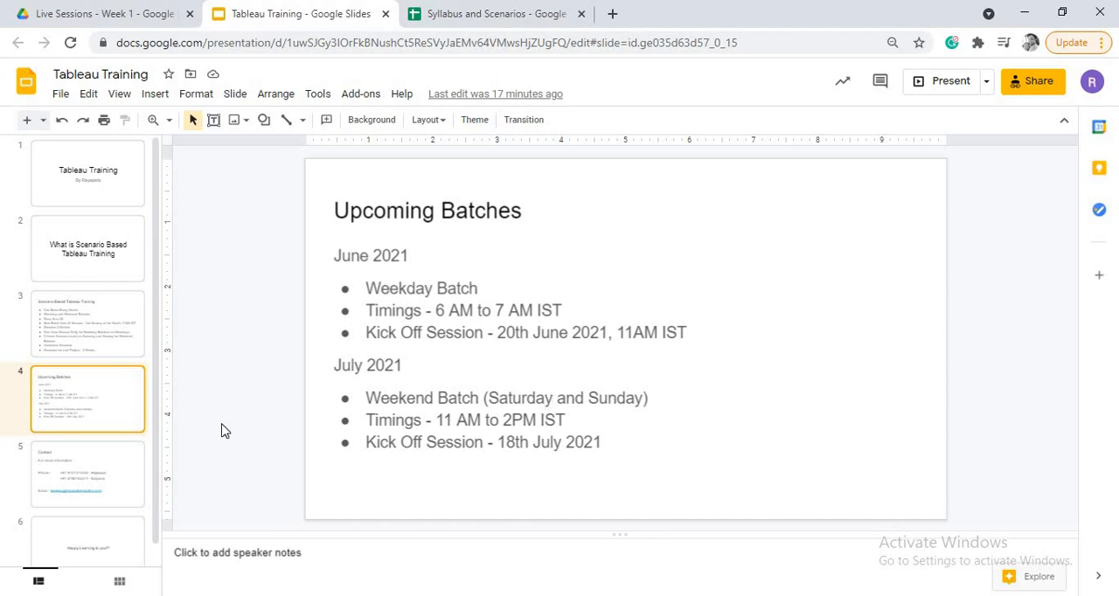
Show the Contact slide, then land on slide 6, the closing 'Happy Learning to you!!!' slide.
{"action": "left_click", "coordinate": [138, 458]}
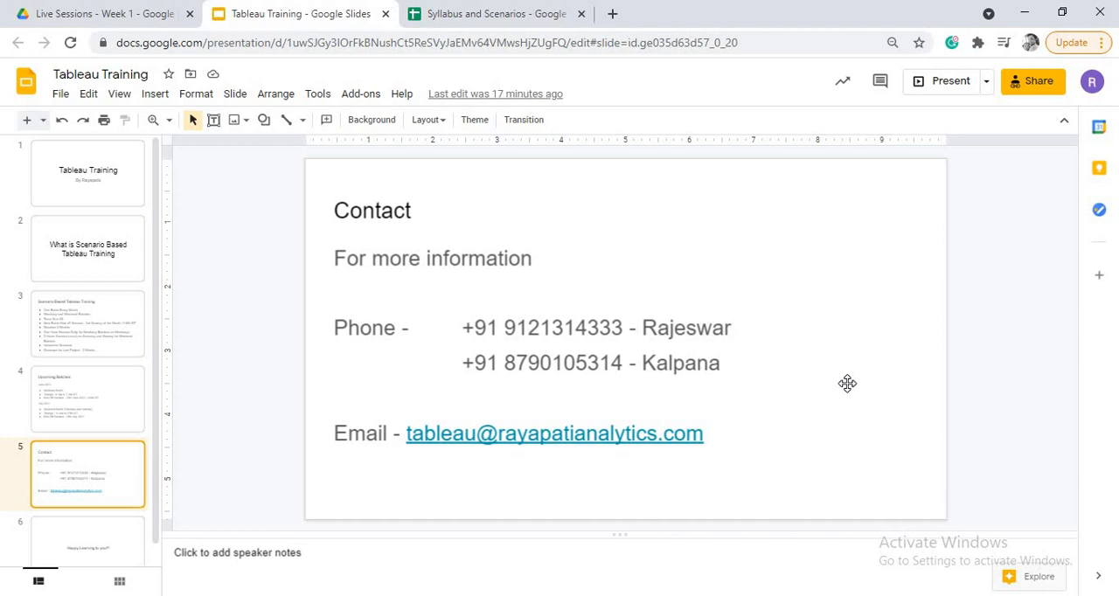
{"action": "left_click", "coordinate": [96, 540]}
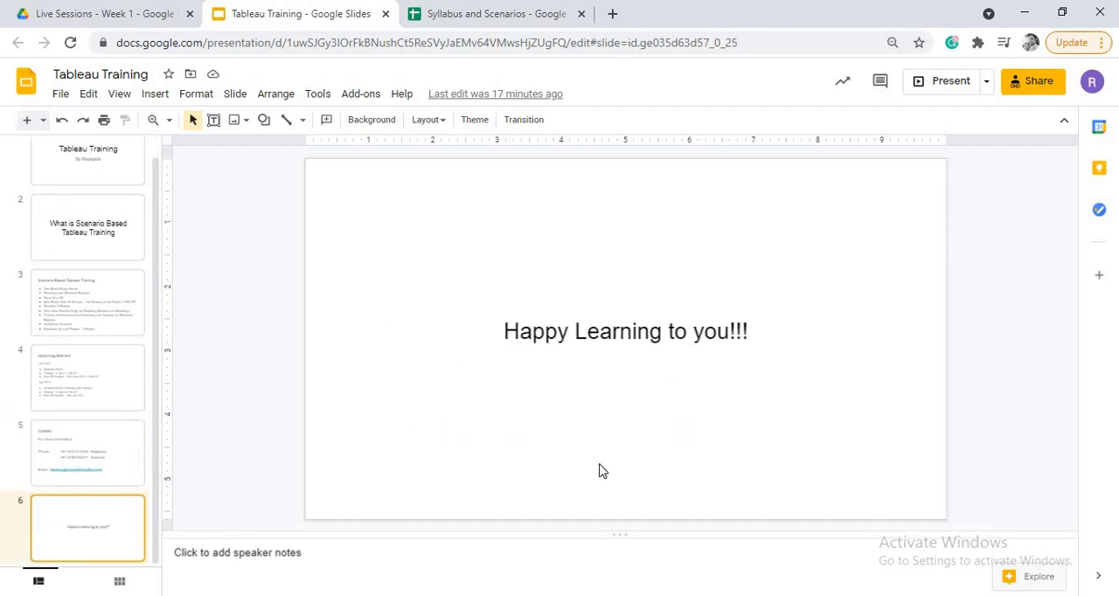